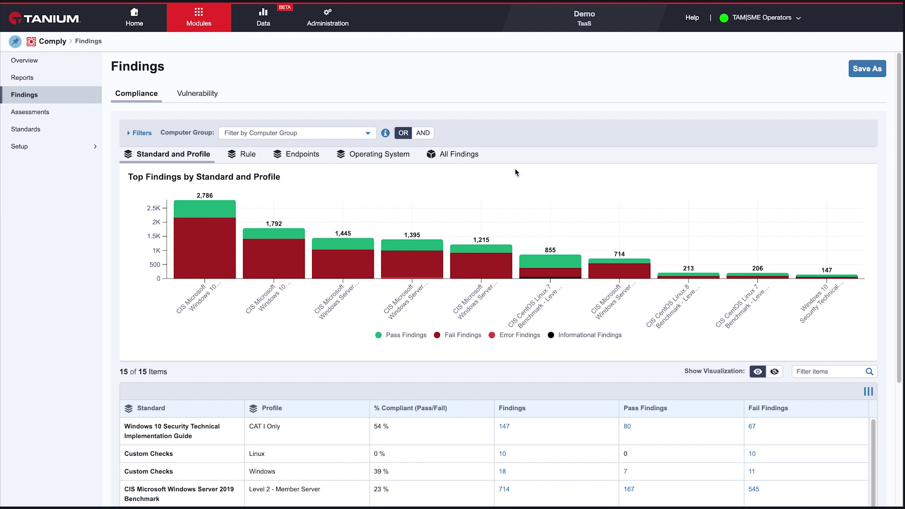
pyautogui.click(372, 159)
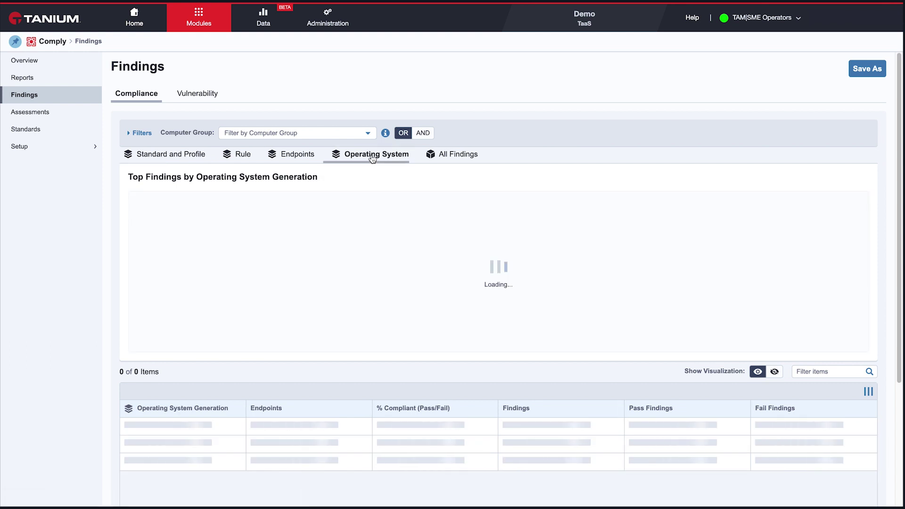
pyautogui.scroll(-3, 333, 364)
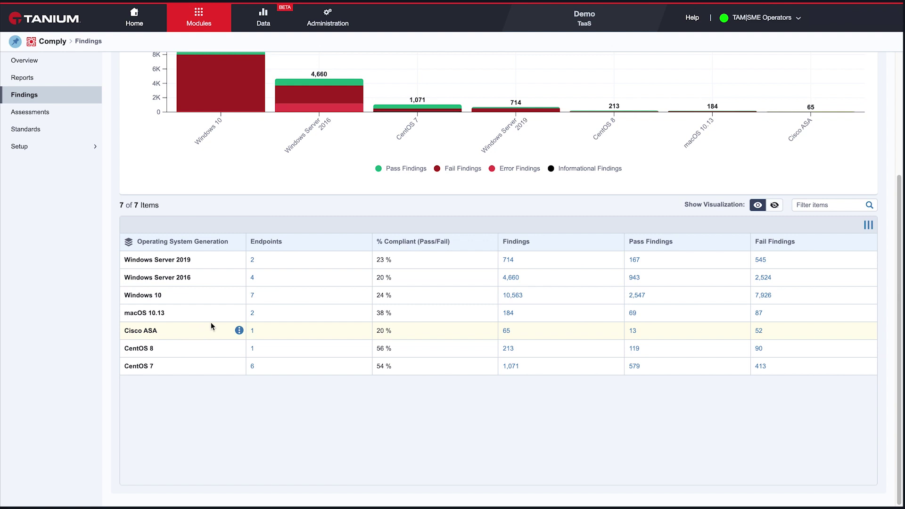
pyautogui.scroll(3, 210, 324)
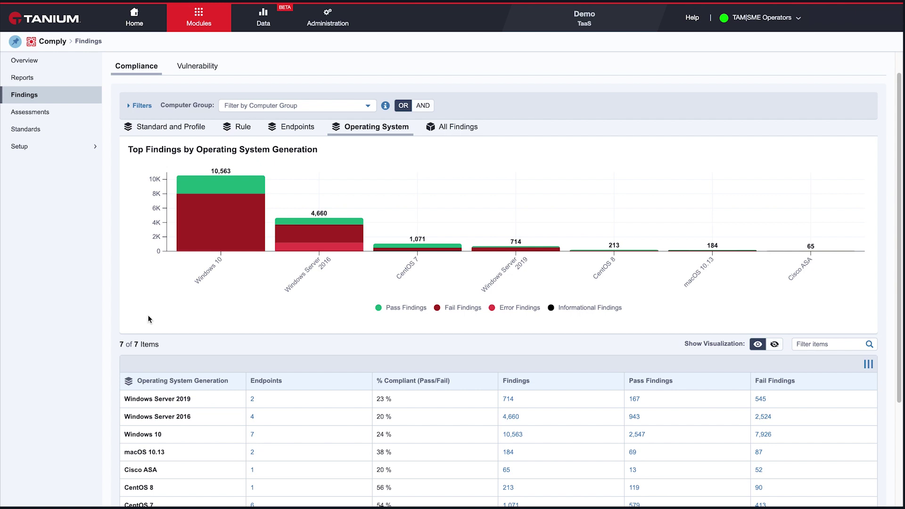
# Step: Start a new credentials list from Setup > Credentials and open its Add Credential form
pyautogui.click(41, 150)
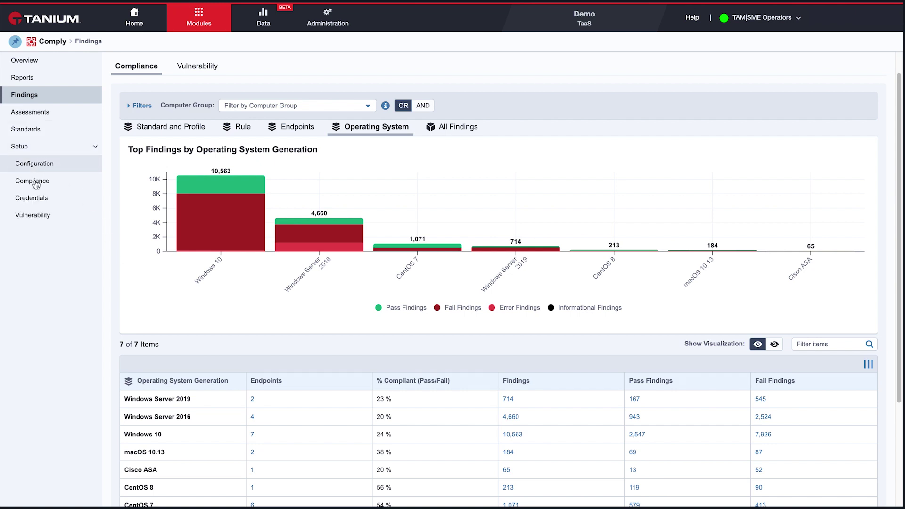
pyautogui.click(36, 201)
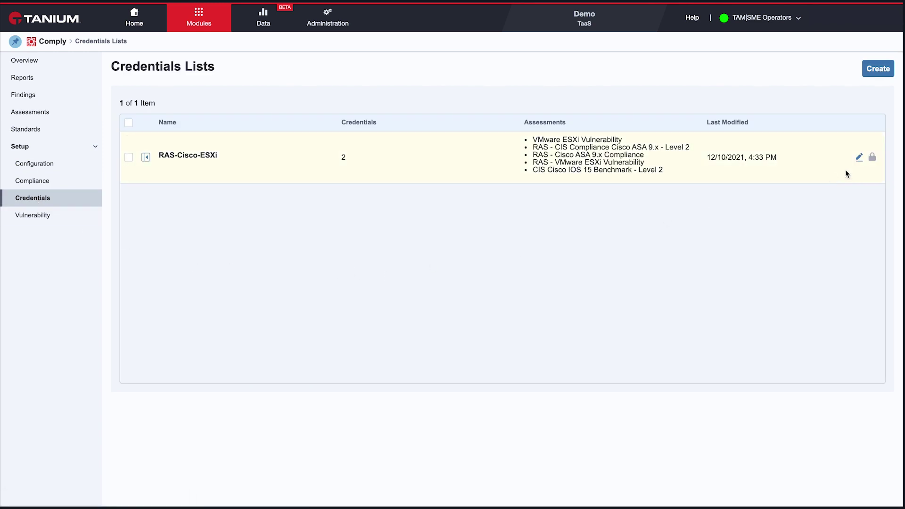
pyautogui.click(877, 70)
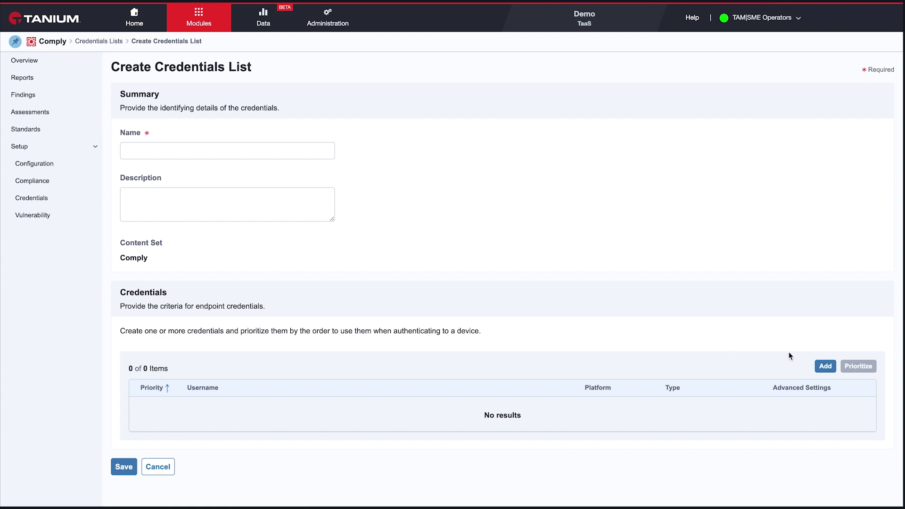
pyautogui.click(826, 366)
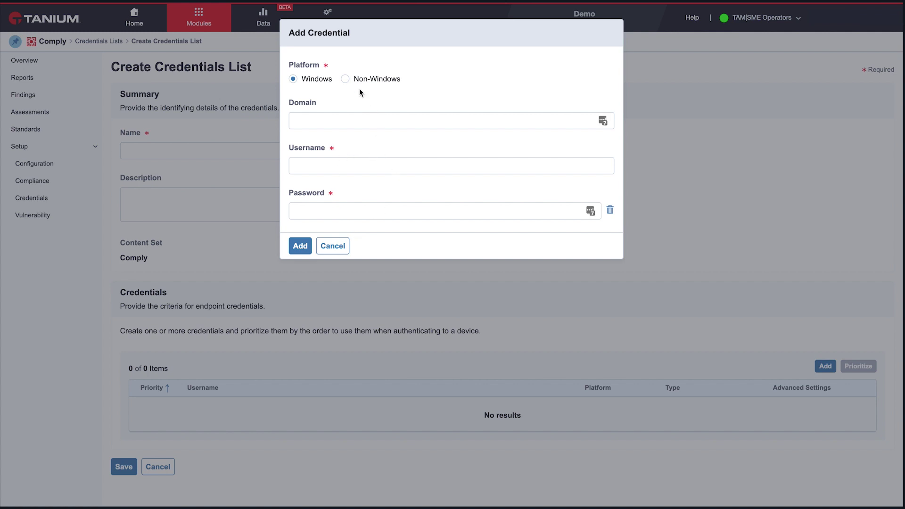
# Step: Pick Non-Windows with Password authentication, then cancel the credential without adding it
pyautogui.click(345, 79)
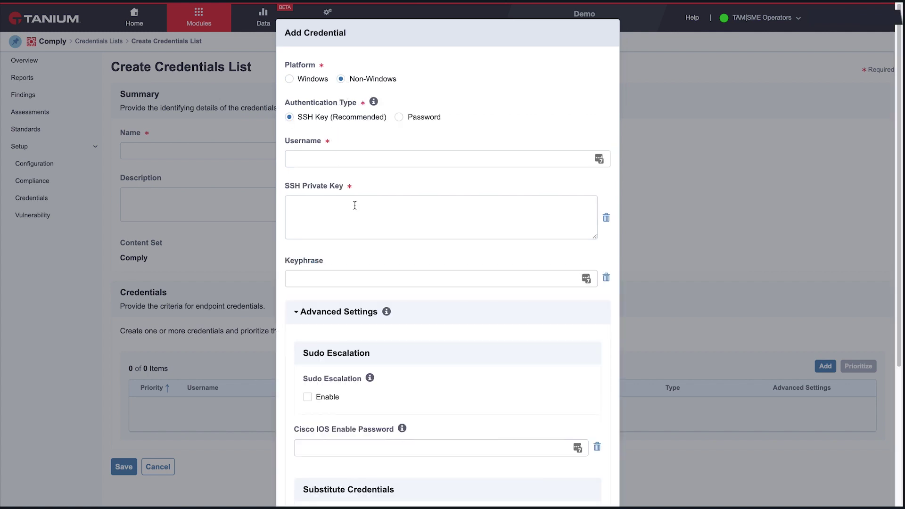
pyautogui.click(399, 117)
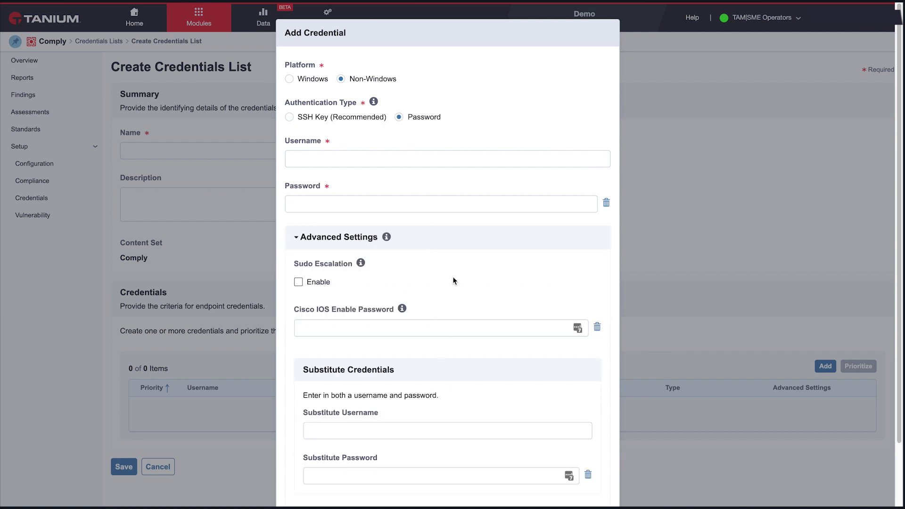
pyautogui.scroll(-3, 484, 280)
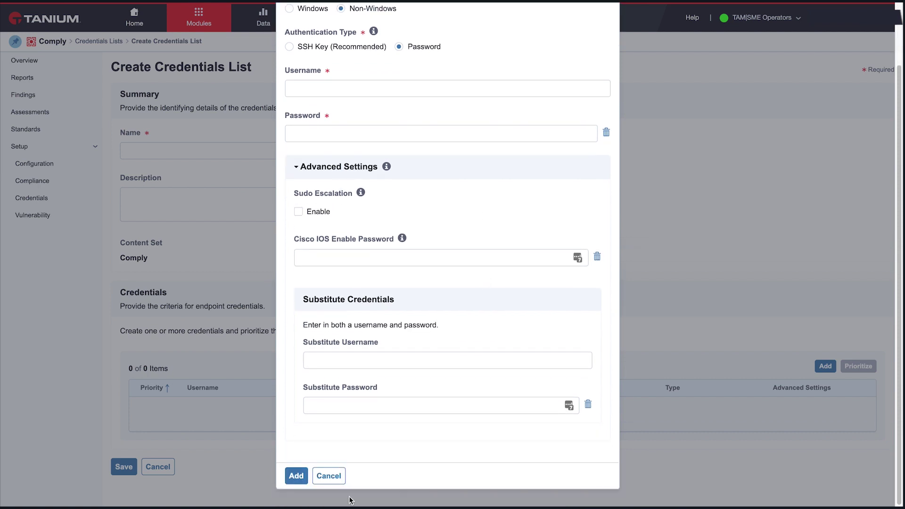
pyautogui.click(327, 477)
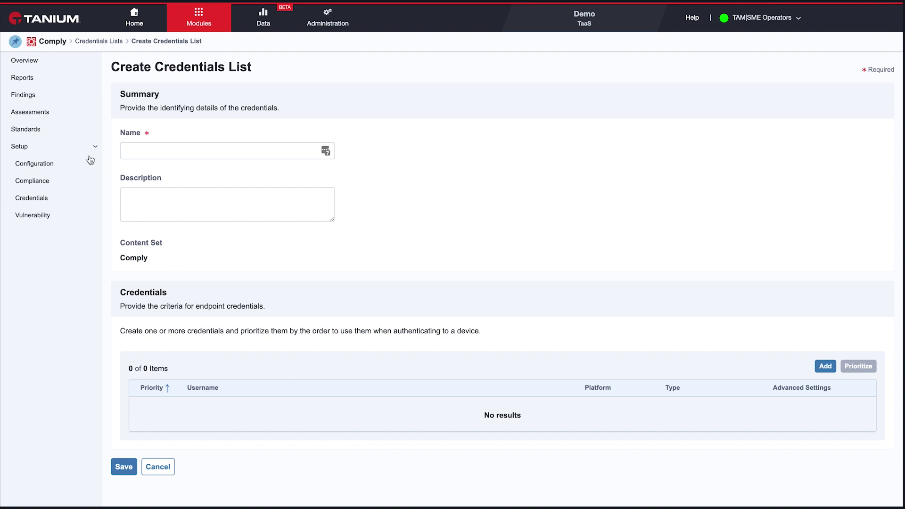
# Step: Create a new Compliance assessment from the Assessments page and name it 'test'
pyautogui.click(46, 113)
pyautogui.click(869, 70)
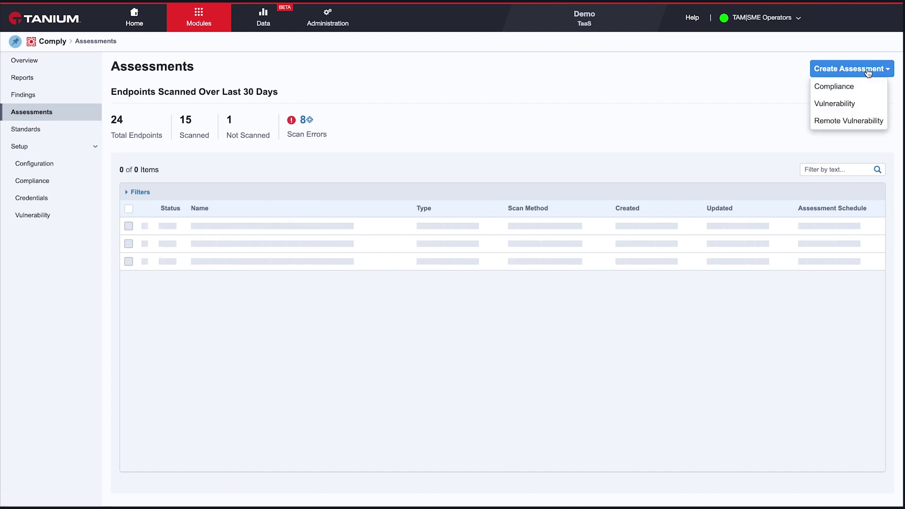
pyautogui.click(852, 86)
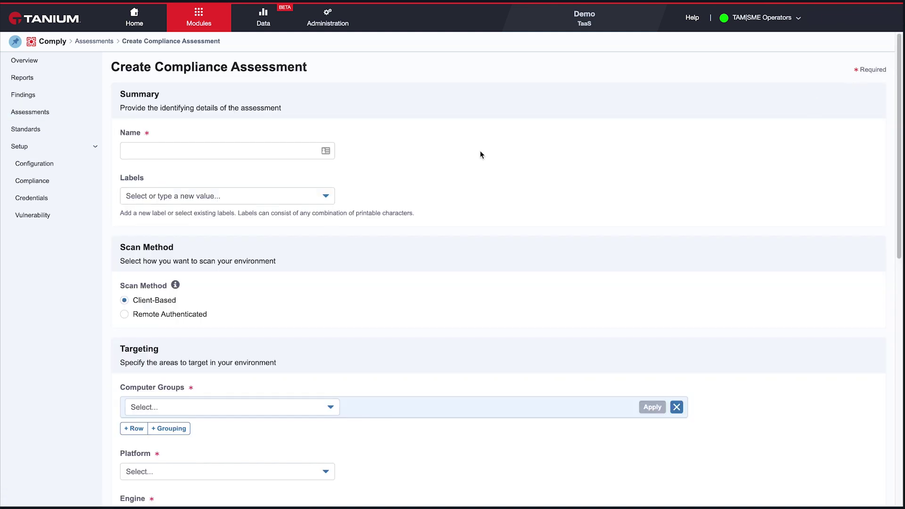
pyautogui.click(245, 152)
pyautogui.write('test')
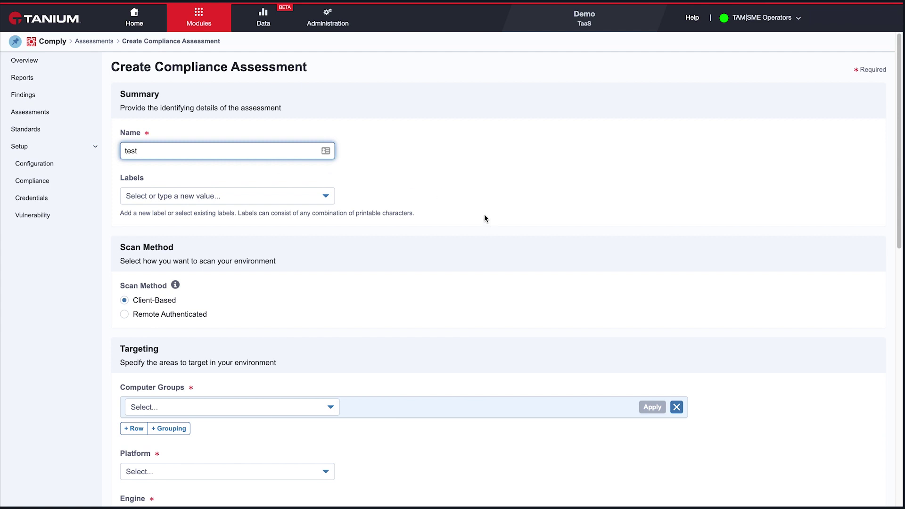
pyautogui.scroll(-1, 484, 214)
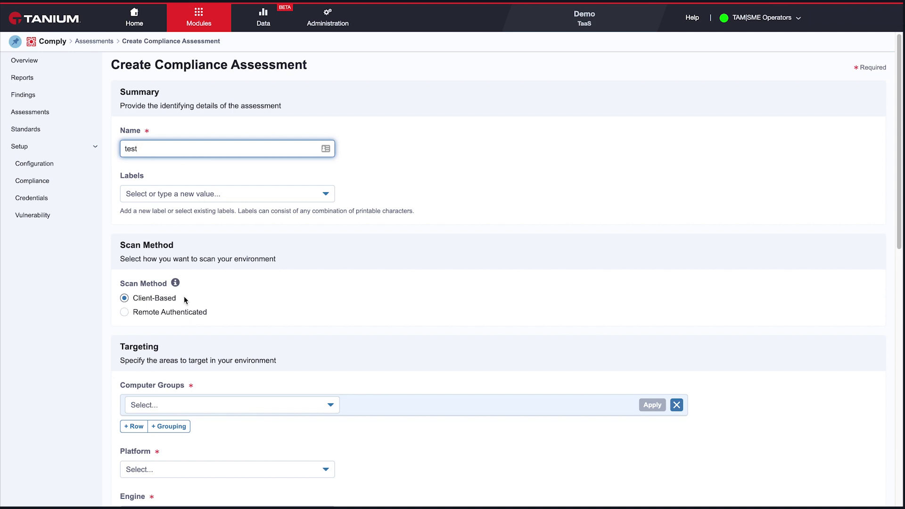
# Step: Set the scan method to Remote Authenticated using satellite-demo-ras-satellite
pyautogui.click(168, 312)
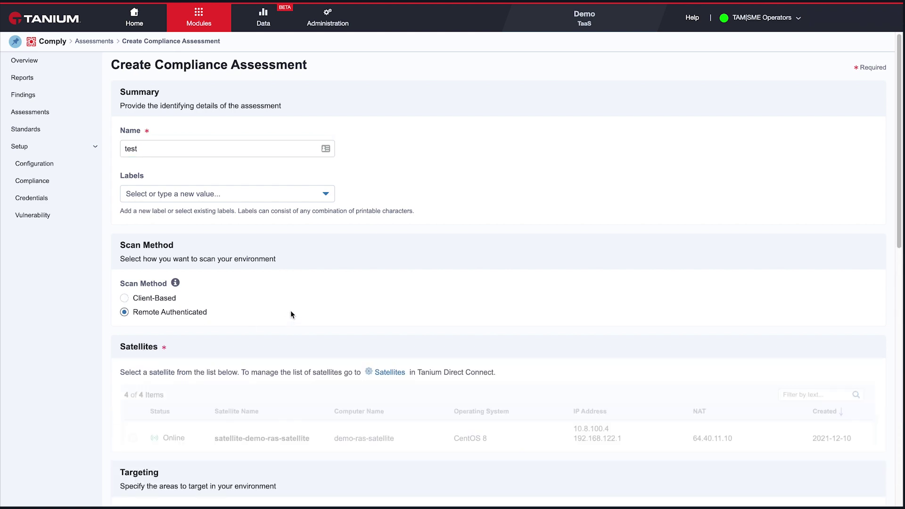
pyautogui.scroll(-1, 290, 307)
pyautogui.scroll(-3, 290, 307)
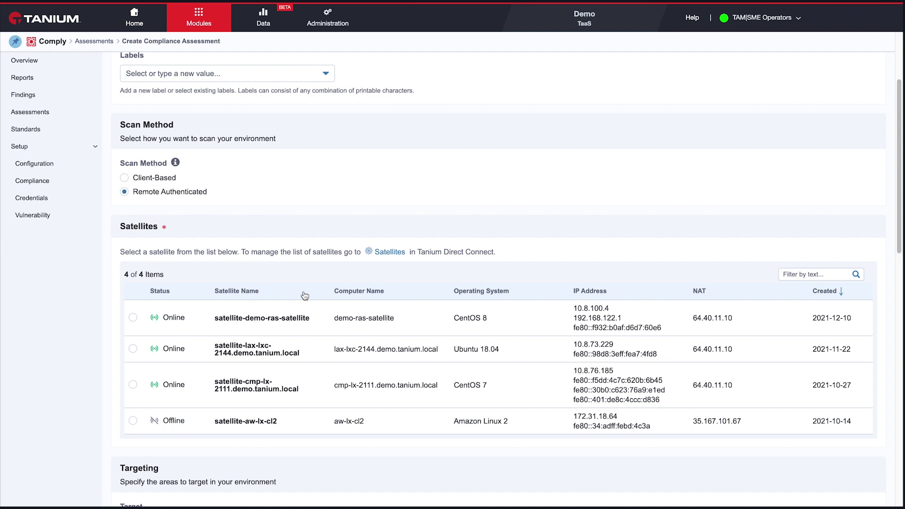
pyautogui.click(133, 318)
# Step: Preview the assessment's targeted devices, which lists 5 devices
pyautogui.scroll(-2, 403, 385)
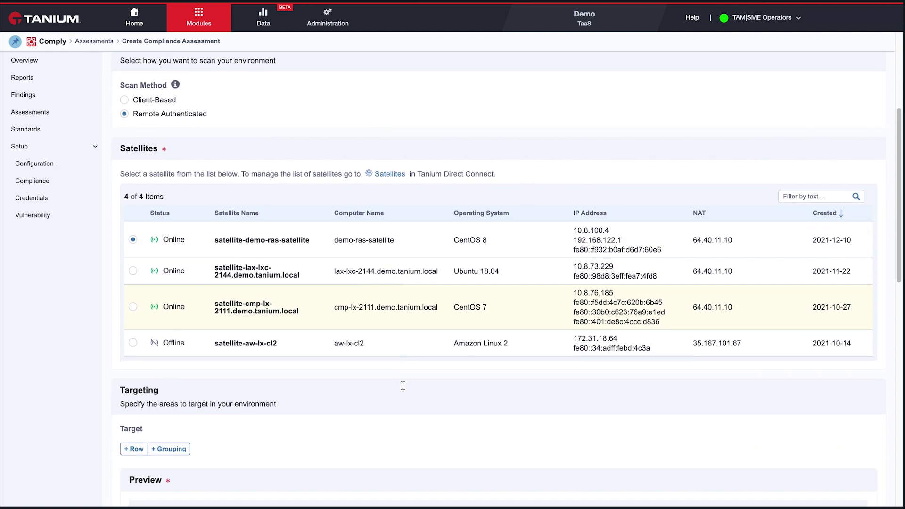
pyautogui.scroll(-4, 403, 385)
pyautogui.click(485, 323)
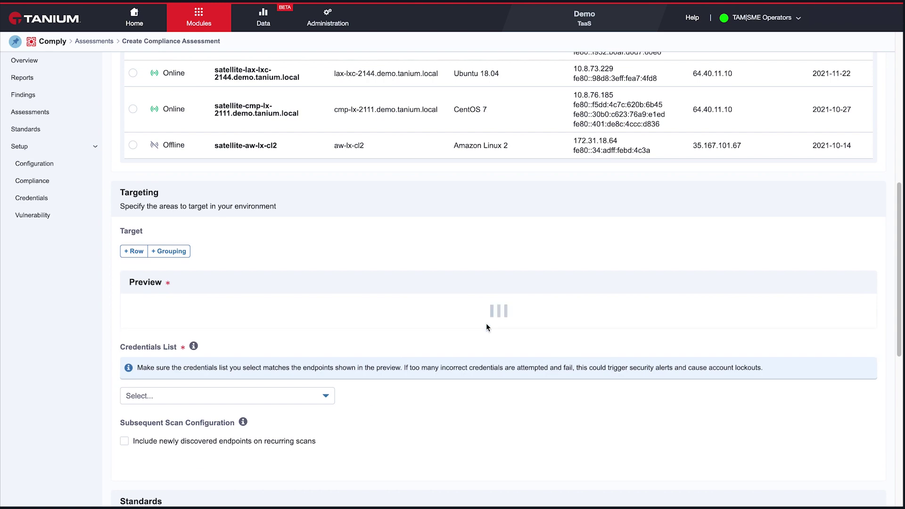
pyautogui.scroll(-2, 392, 349)
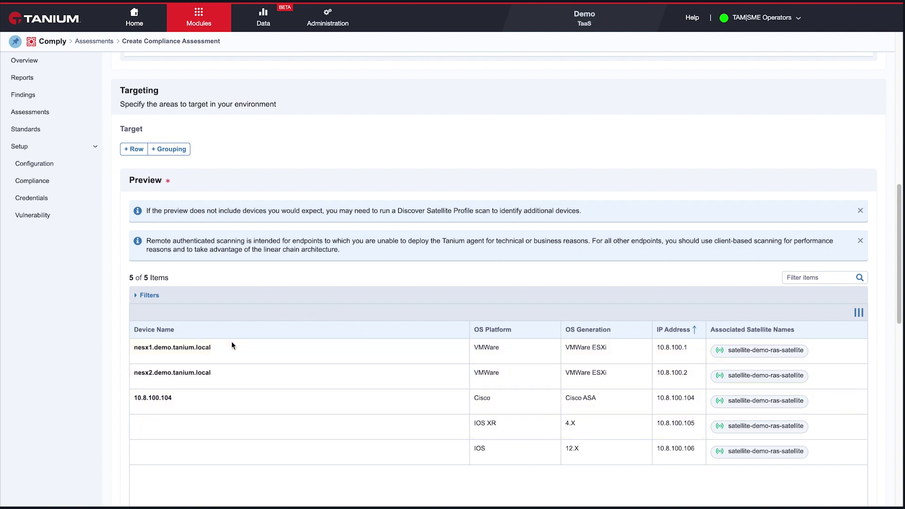
pyautogui.scroll(2, 226, 330)
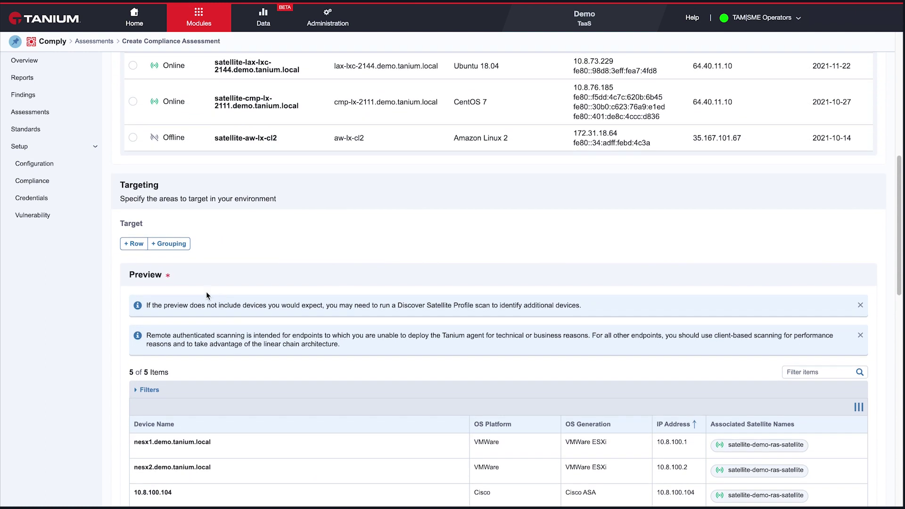
# Step: Add the targeting condition OS Platform contains 'cisco' and refresh the preview to device 10.8.100.104
pyautogui.click(136, 243)
pyautogui.click(189, 247)
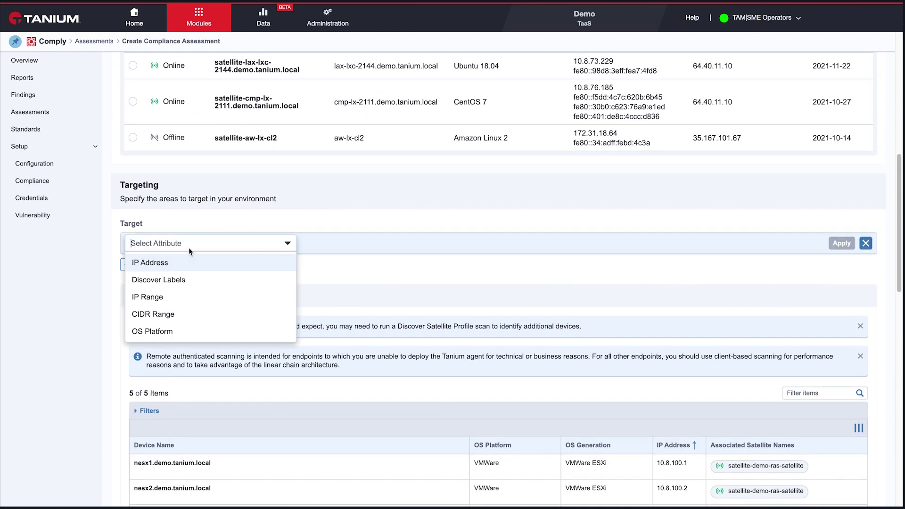
pyautogui.click(181, 331)
pyautogui.click(426, 248)
pyautogui.click(410, 264)
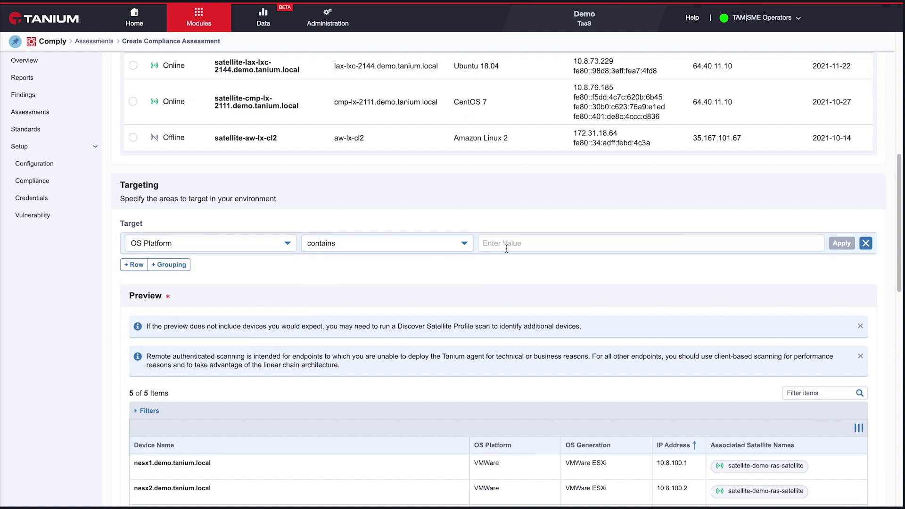
pyautogui.click(513, 245)
pyautogui.write('cisco')
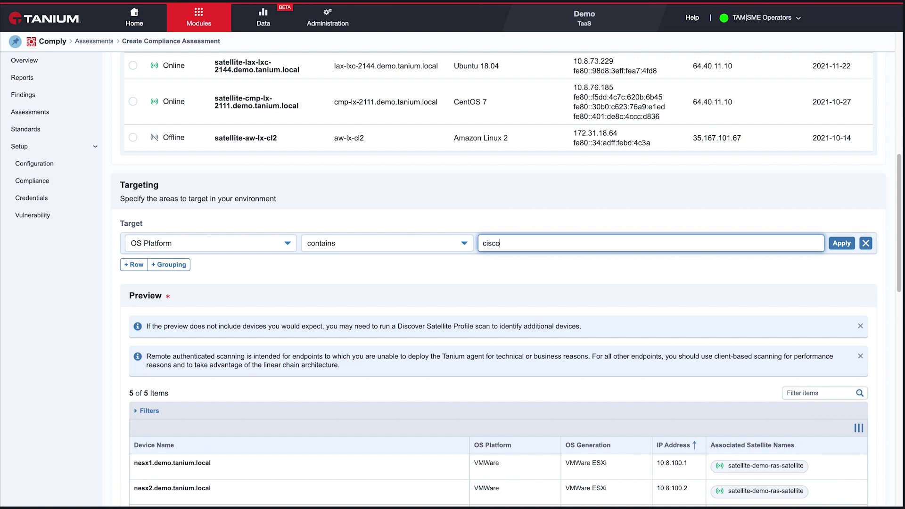
pyautogui.click(842, 243)
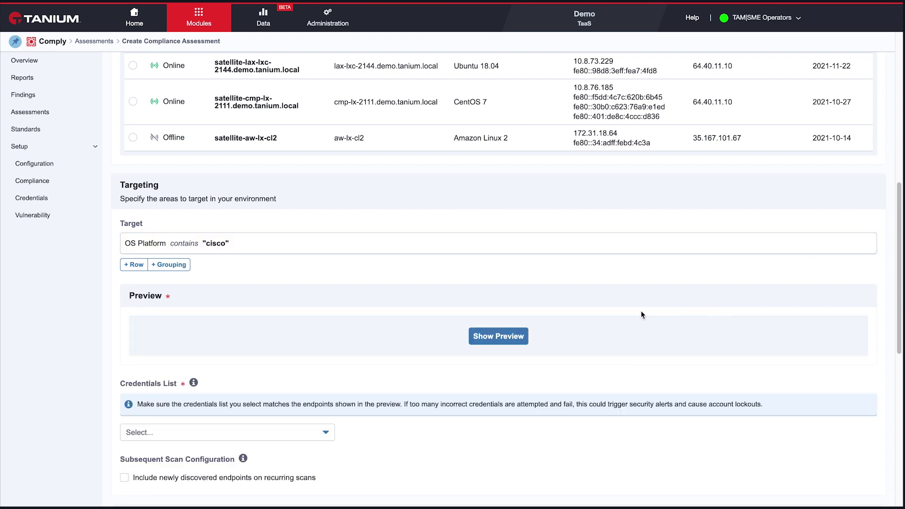
pyautogui.click(494, 334)
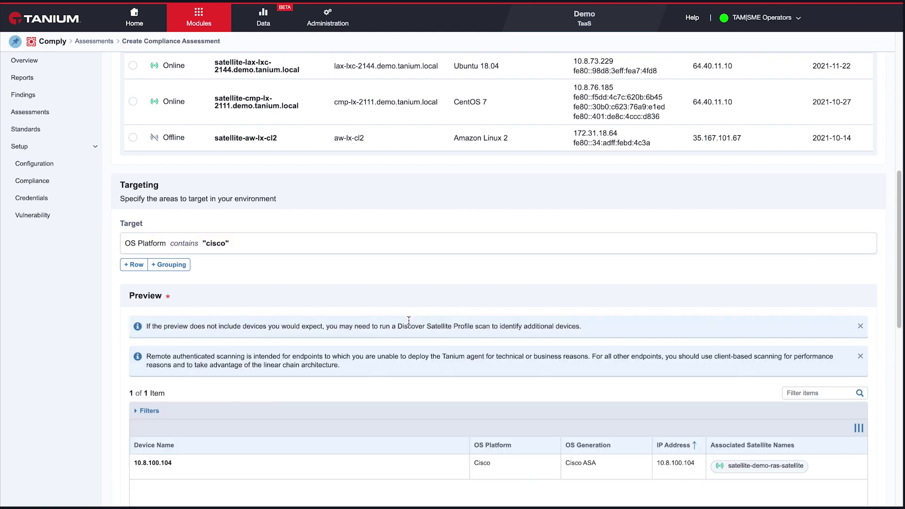
# Step: Choose RAS-Cisco-ESXi in the assessment's Credentials List dropdown
pyautogui.scroll(-2, 406, 313)
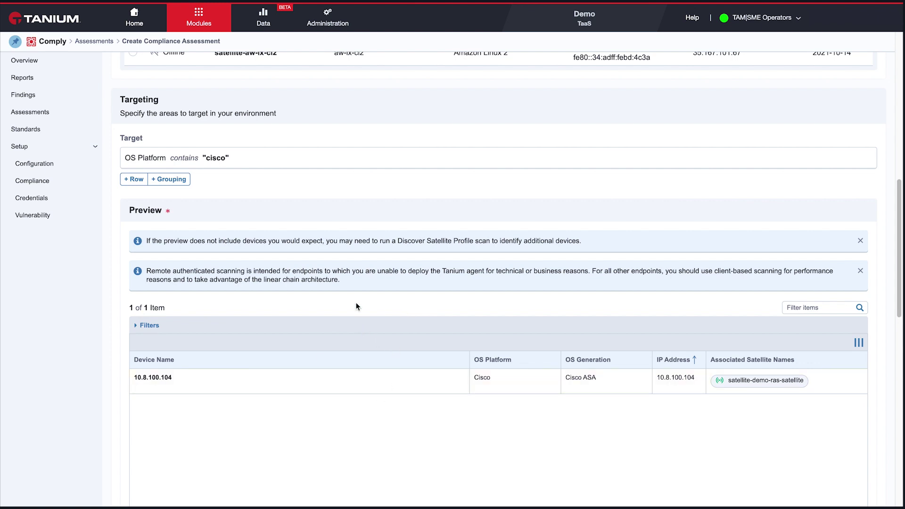
pyautogui.scroll(-5, 357, 304)
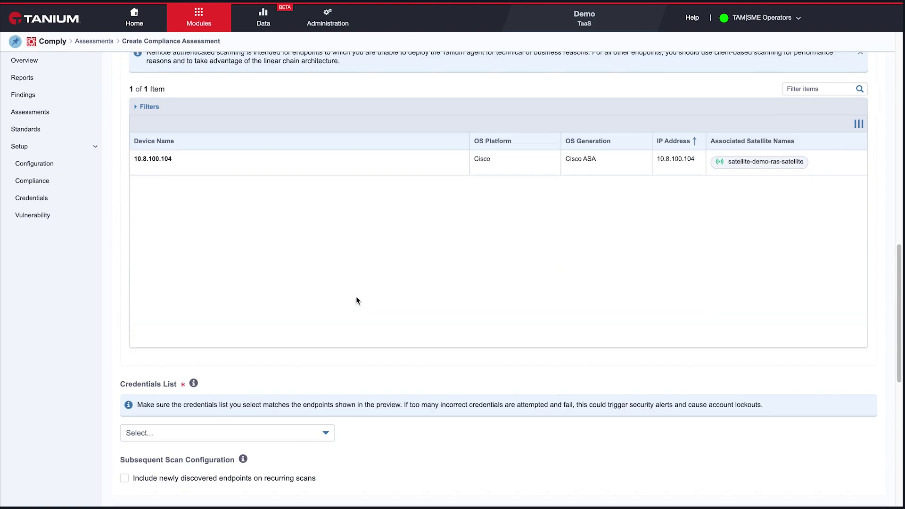
pyautogui.scroll(-3, 357, 301)
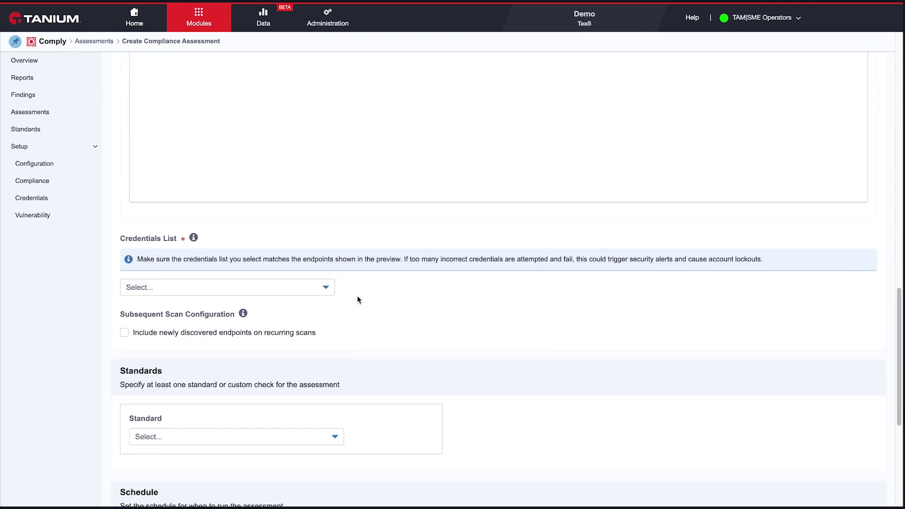
pyautogui.click(325, 288)
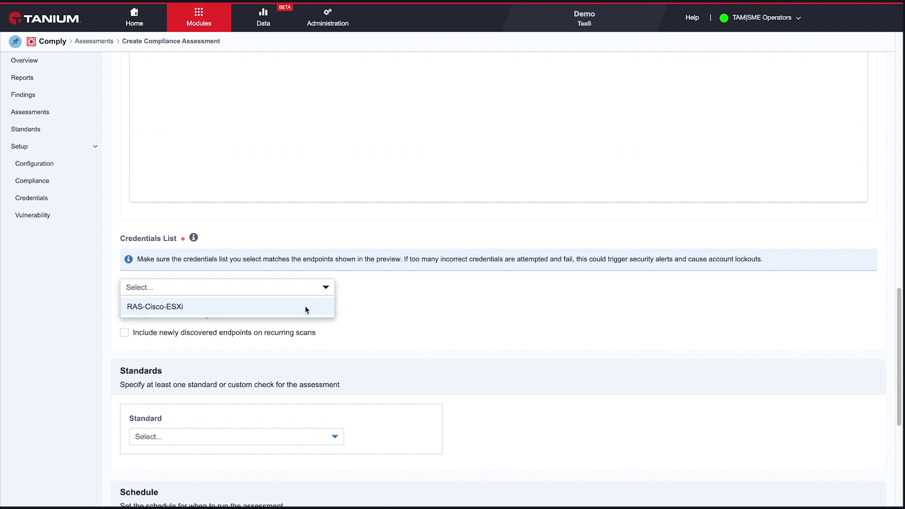
pyautogui.click(307, 309)
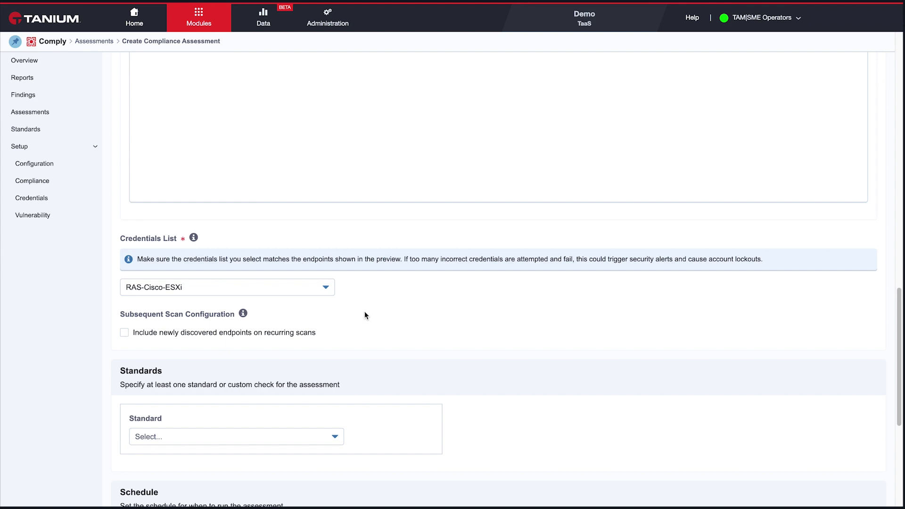
# Step: Search standards for 'cisco', select CIS Cisco IOS 15 Benchmark (4.1.0), and set profile Level 2
pyautogui.scroll(-5, 454, 348)
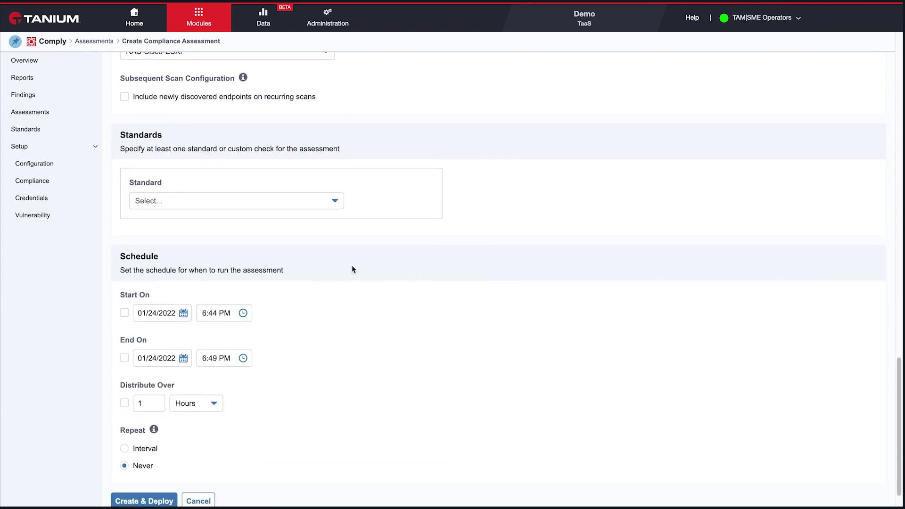
pyautogui.click(334, 203)
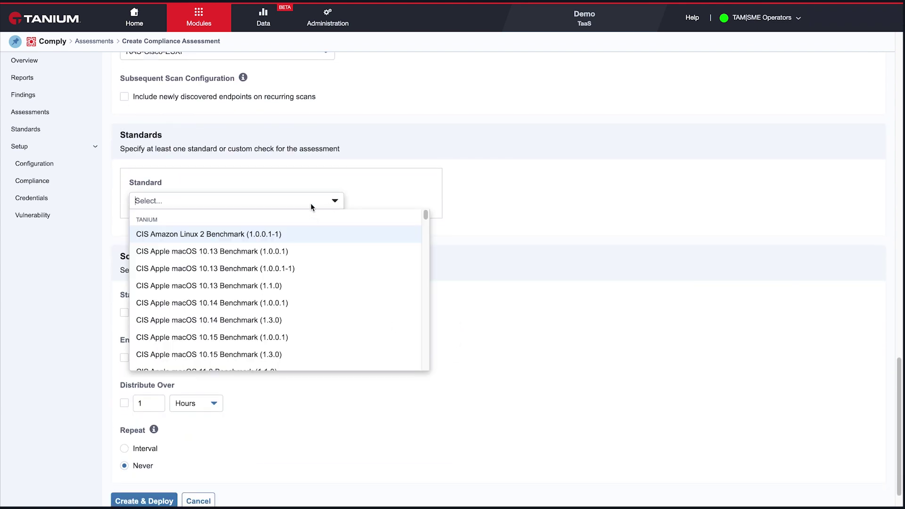
pyautogui.write('cisco')
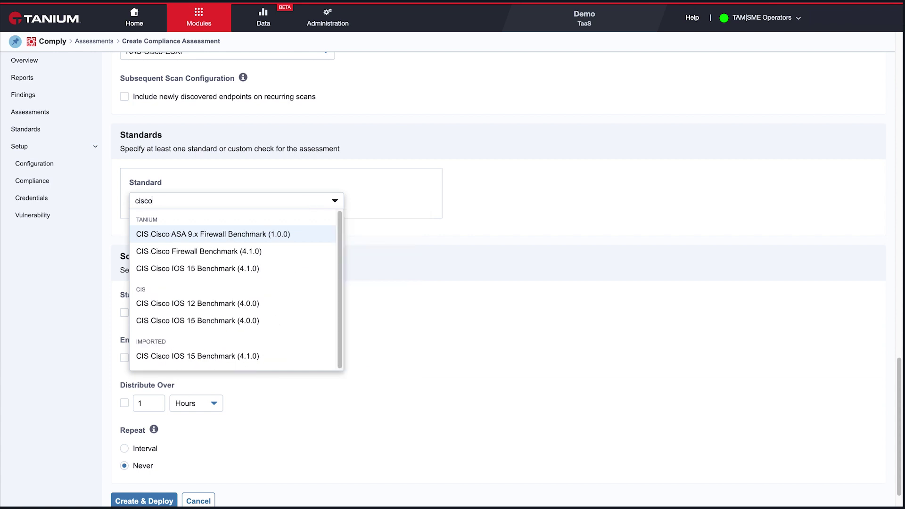
pyautogui.click(208, 268)
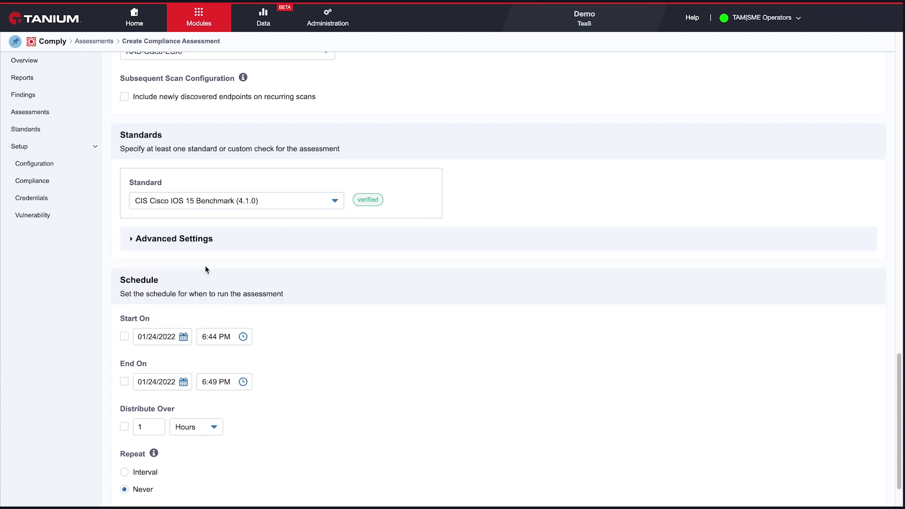
pyautogui.click(316, 250)
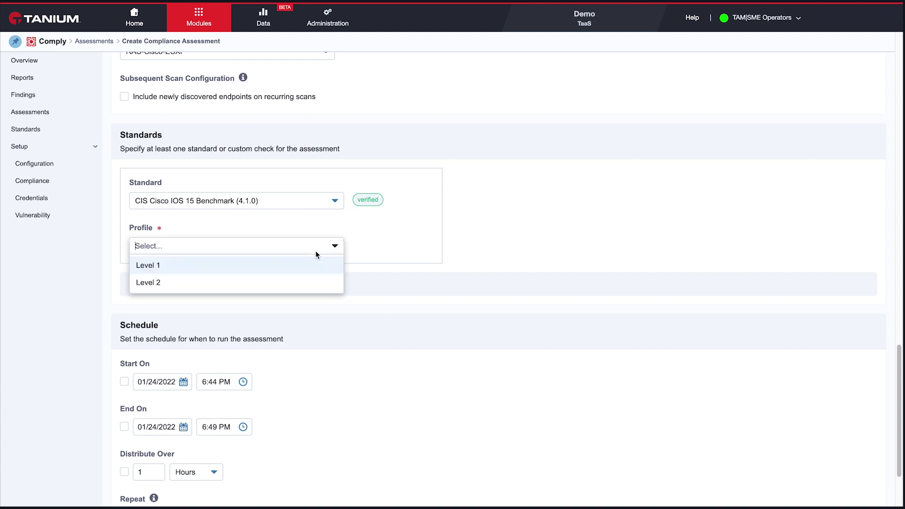
pyautogui.click(286, 278)
pyautogui.scroll(-3, 456, 298)
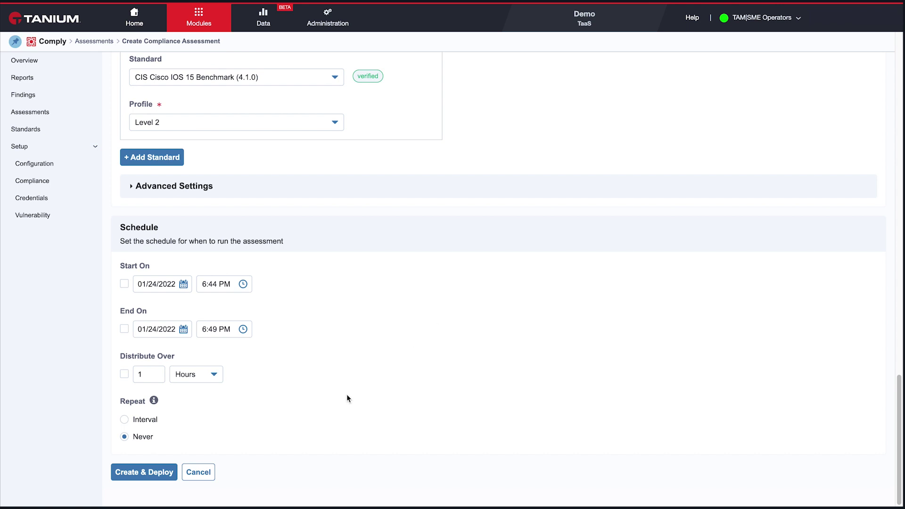
# Step: Cancel the assessment and filter Compliance findings to Scan Method Remote Authenticated, showing 65 findings
pyautogui.click(210, 473)
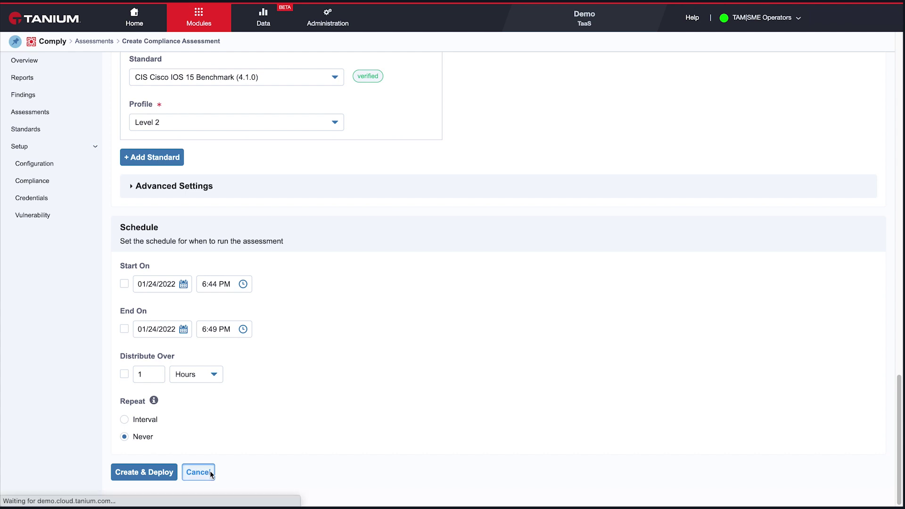
pyautogui.click(40, 95)
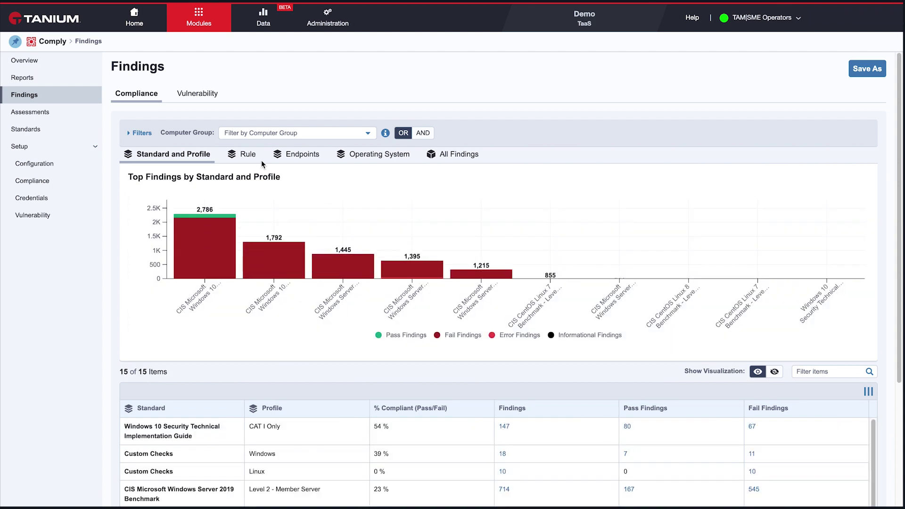
pyautogui.click(130, 136)
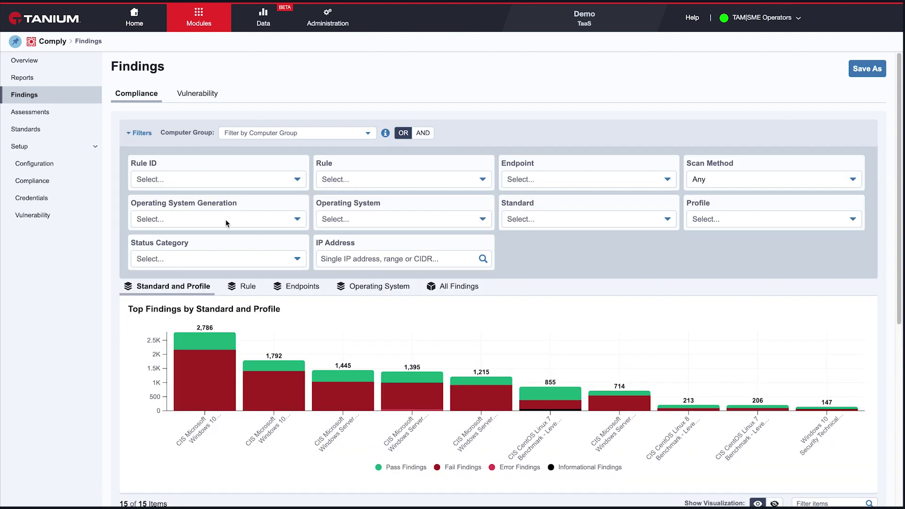
pyautogui.click(714, 178)
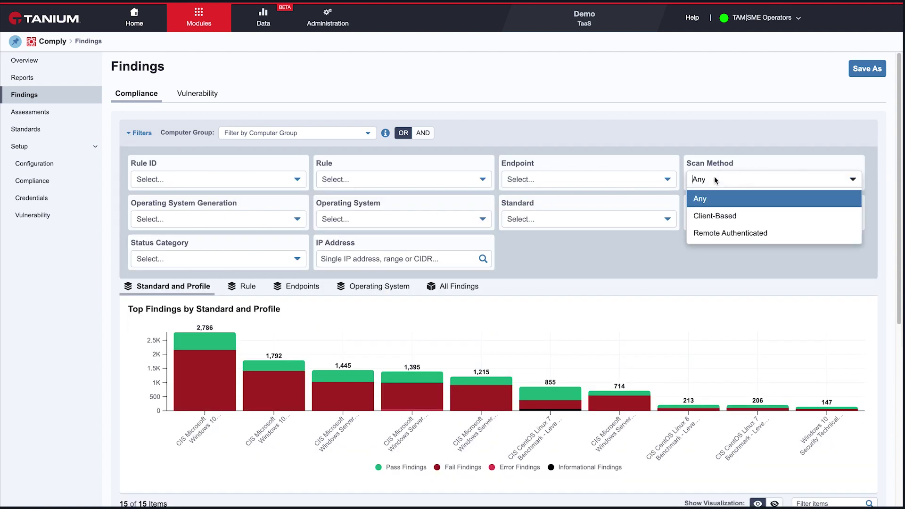
pyautogui.click(712, 233)
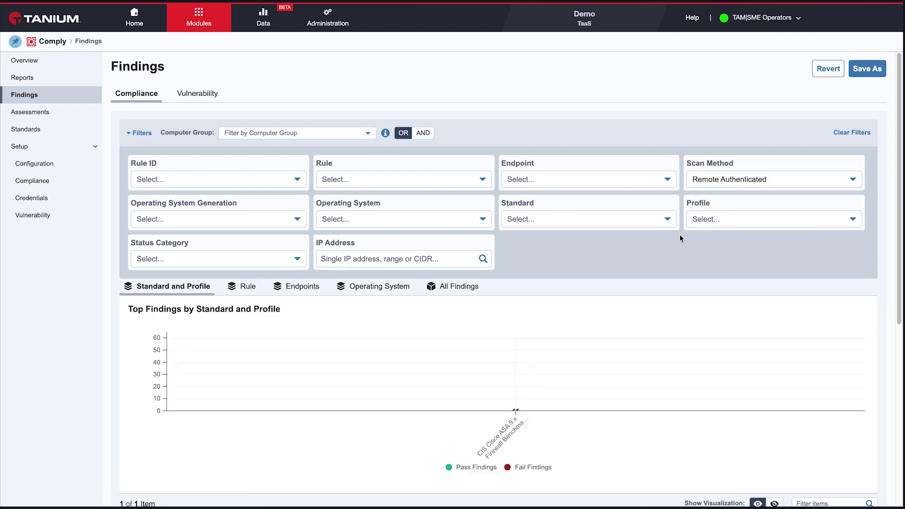
pyautogui.scroll(-6, 621, 281)
pyautogui.scroll(5, 588, 278)
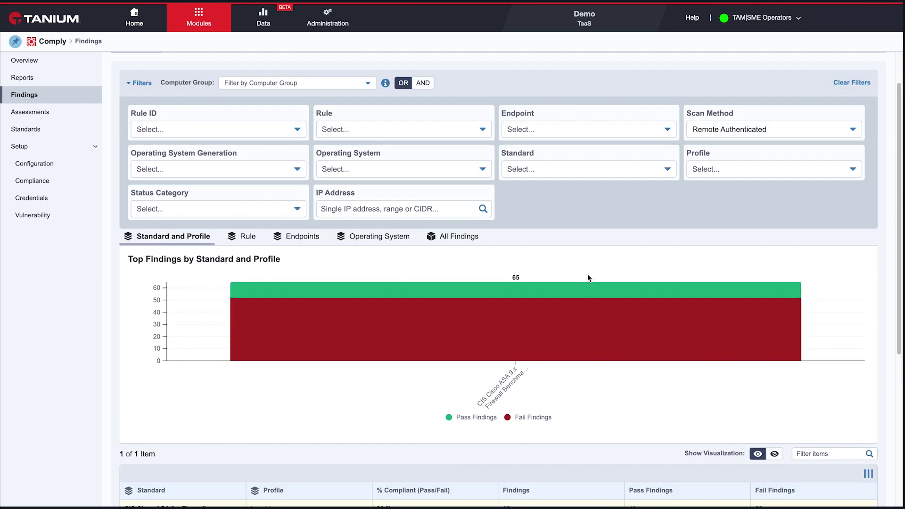
pyautogui.scroll(1, 589, 269)
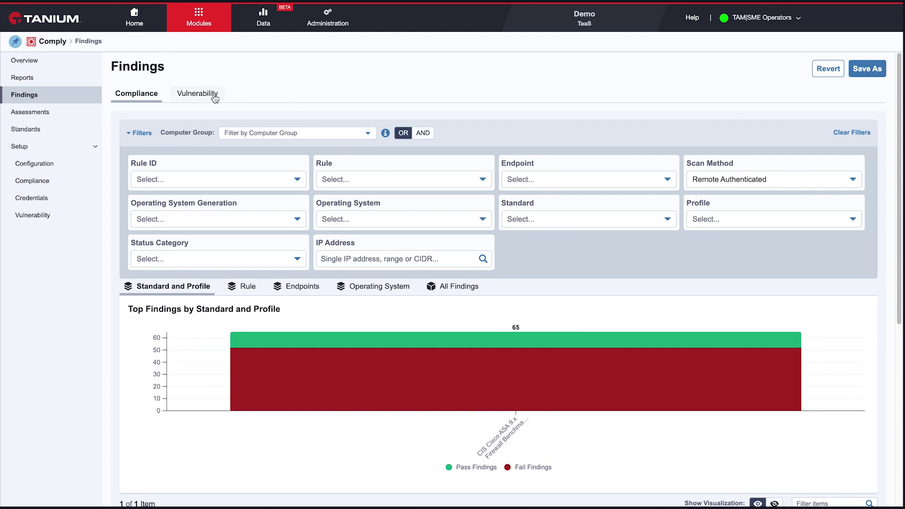
# Step: Filter Vulnerability findings to Remote Authenticated scans and view the Operating System breakdown
pyautogui.click(214, 97)
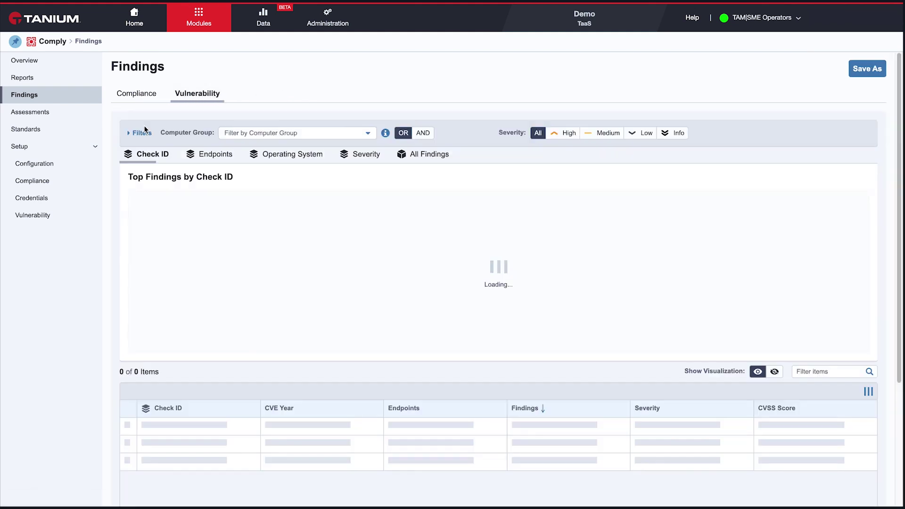
pyautogui.click(130, 135)
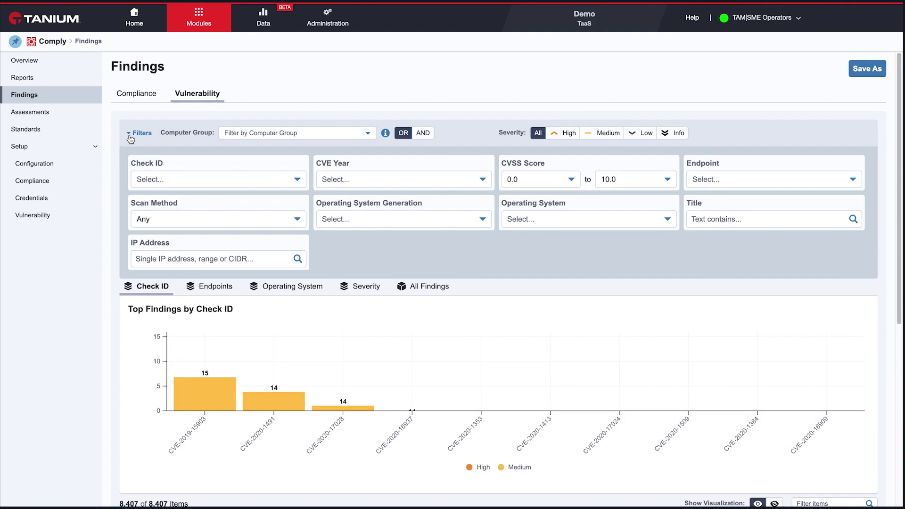
pyautogui.click(202, 218)
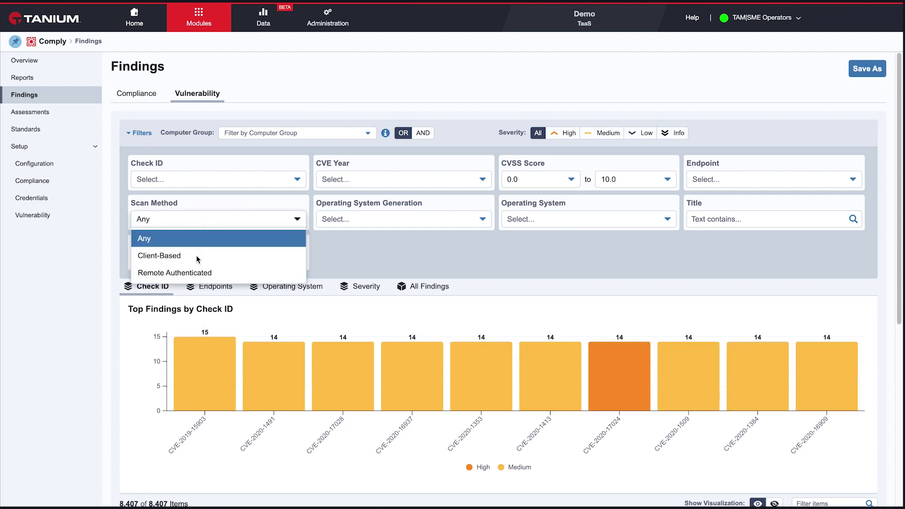
pyautogui.click(196, 271)
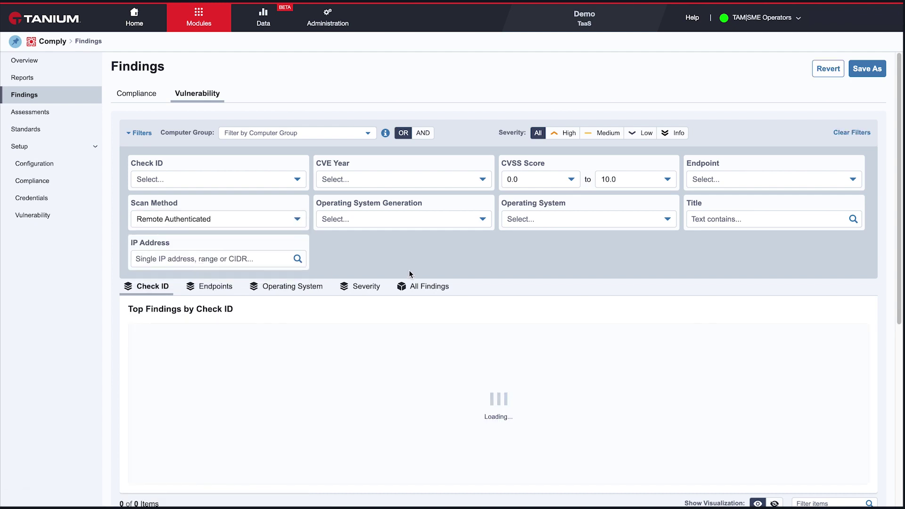
pyautogui.scroll(-2, 410, 269)
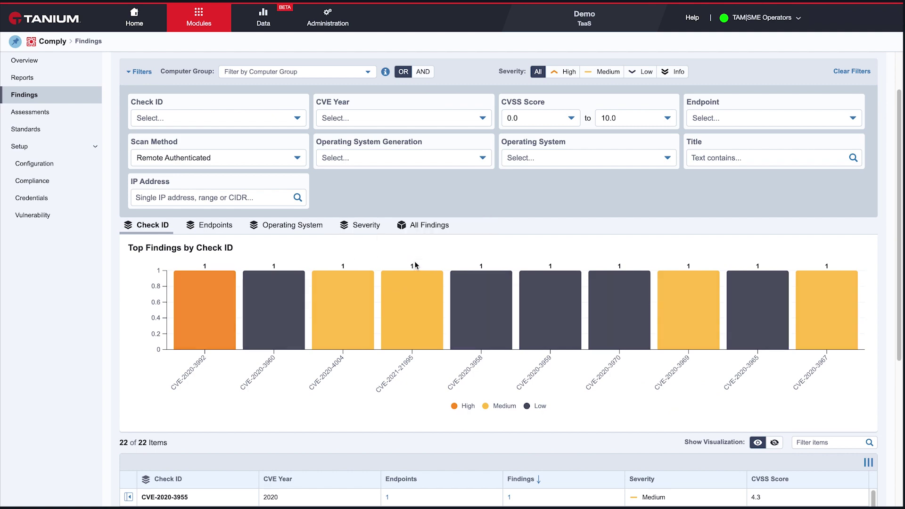
pyautogui.scroll(-4, 414, 265)
pyautogui.scroll(5, 402, 238)
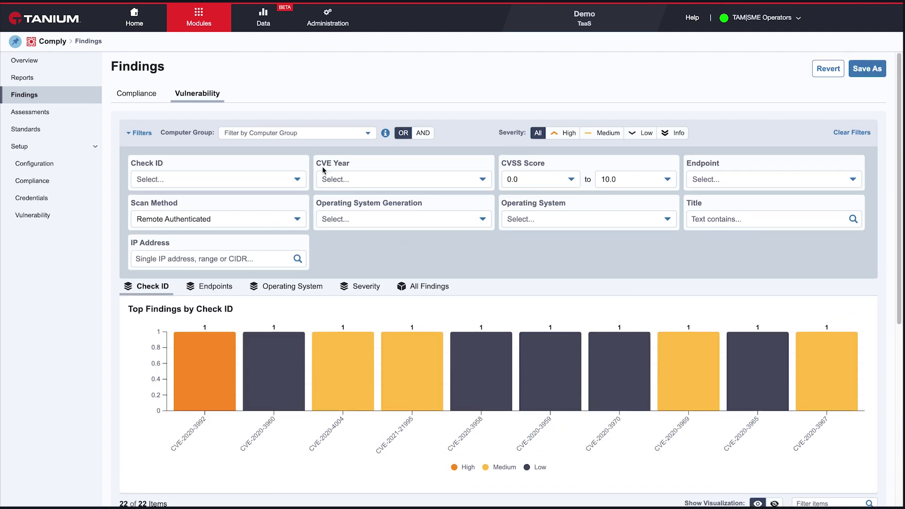
pyautogui.click(284, 287)
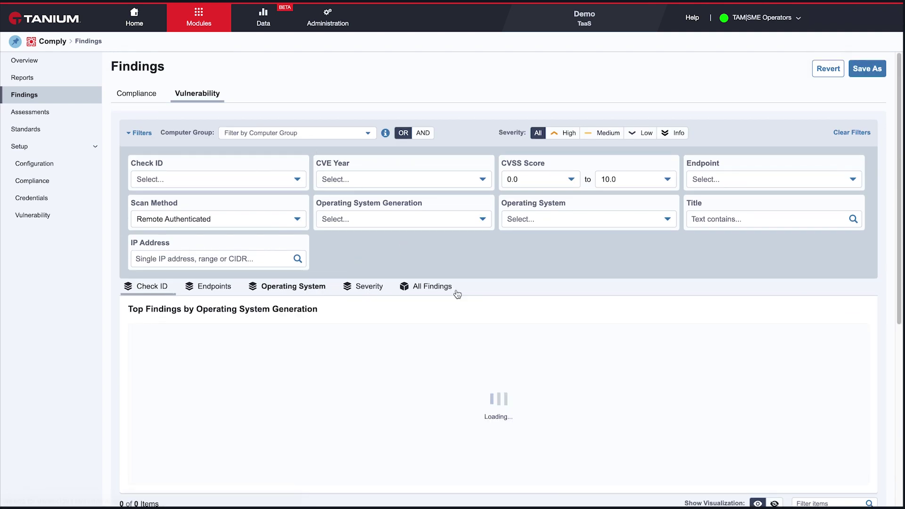
pyautogui.scroll(-5, 455, 289)
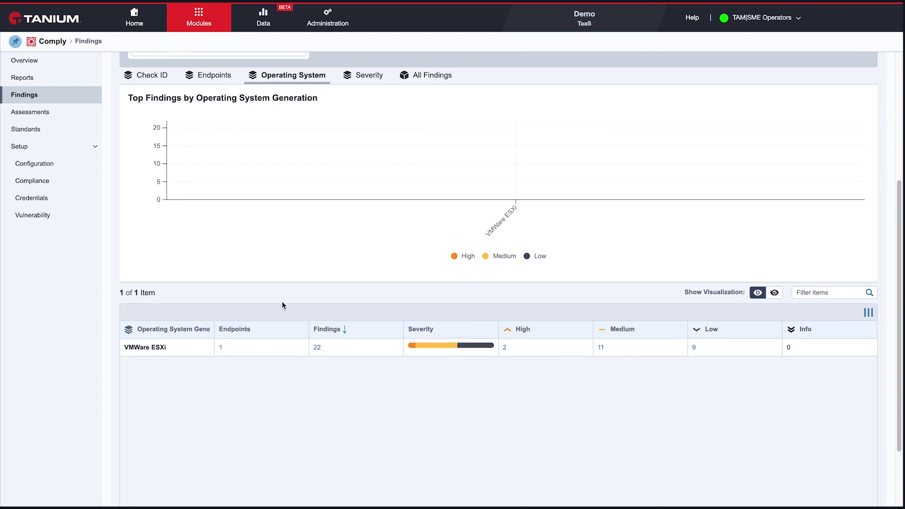